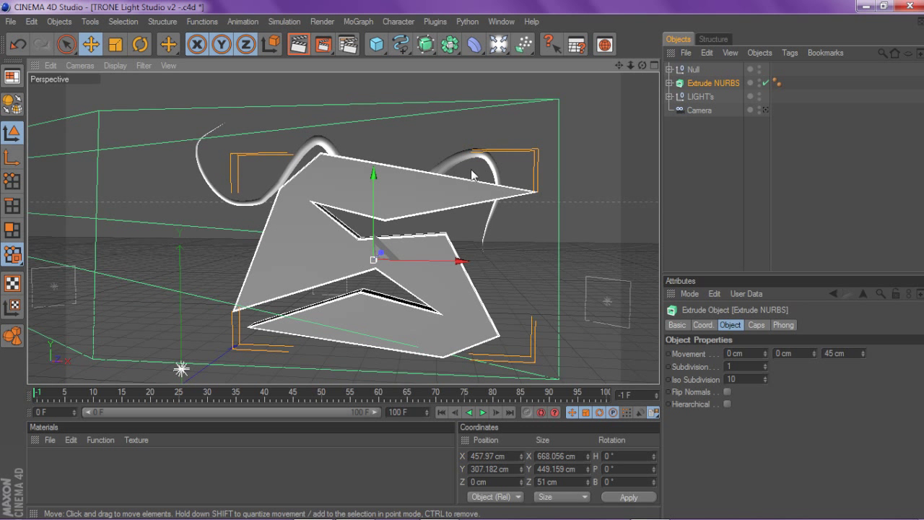
# Step: Delete the Null object that holds the curled tubes behind the extruded logo shape
pyautogui.click(734, 192)
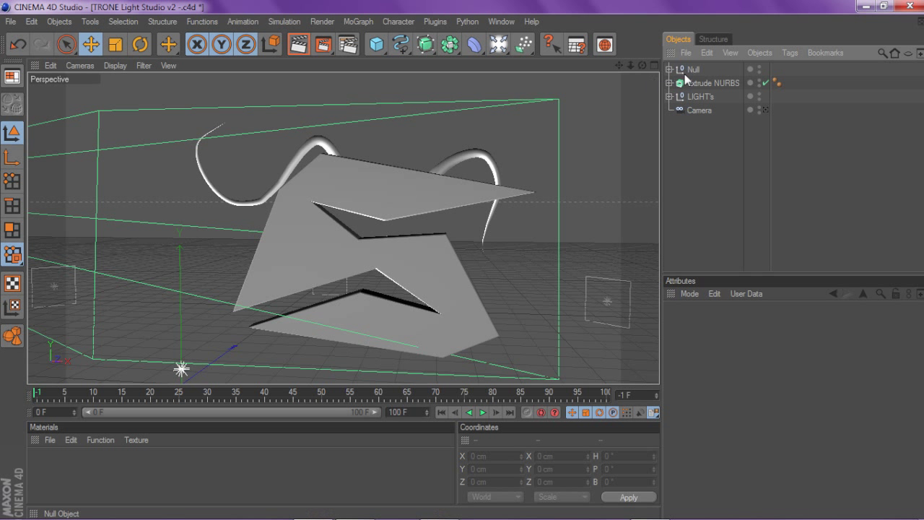
pyautogui.moveTo(630, 65); pyautogui.dragTo(606, 68)
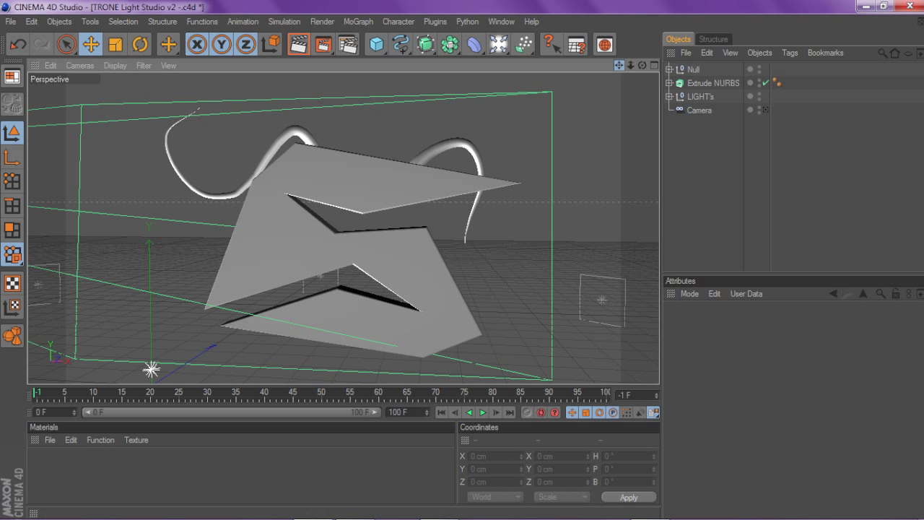
pyautogui.keyDown('alt'); pyautogui.moveTo(364, 203); pyautogui.dragTo(382, 189, button='middle'); pyautogui.keyUp('alt')
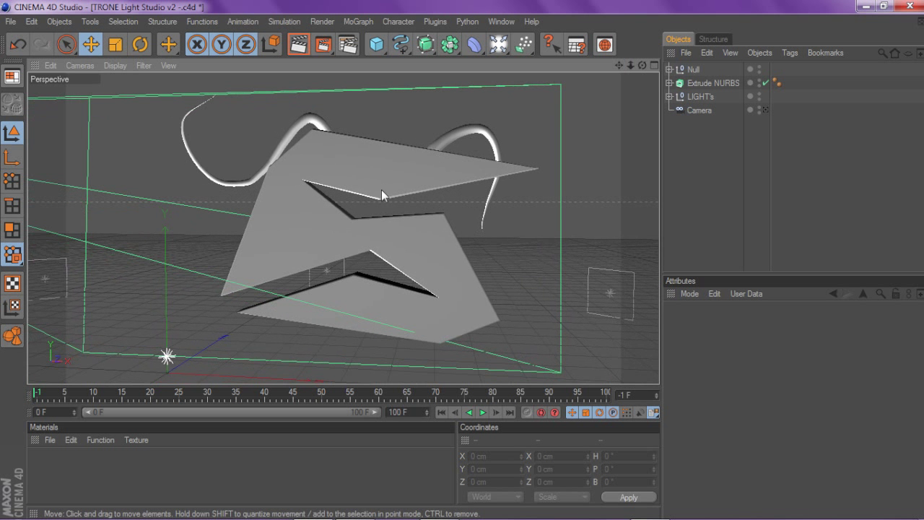
pyautogui.click(695, 69)
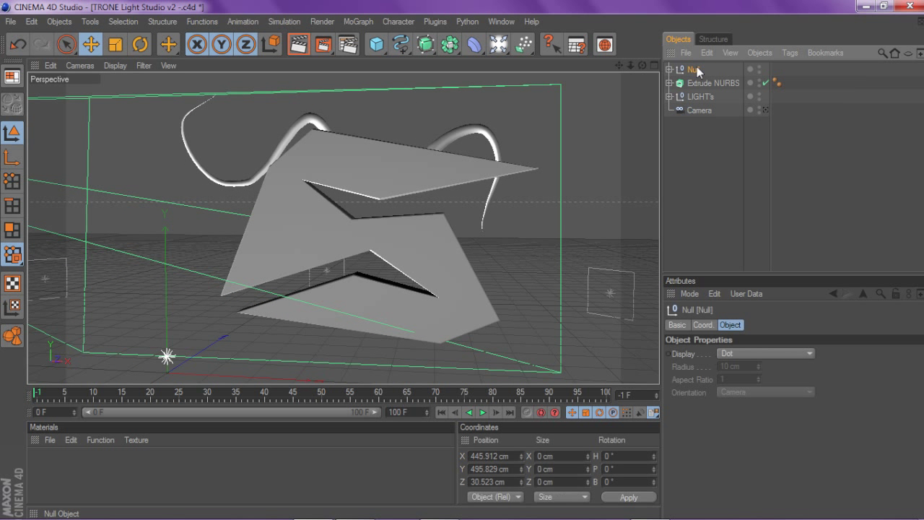
pyautogui.press('Delete')
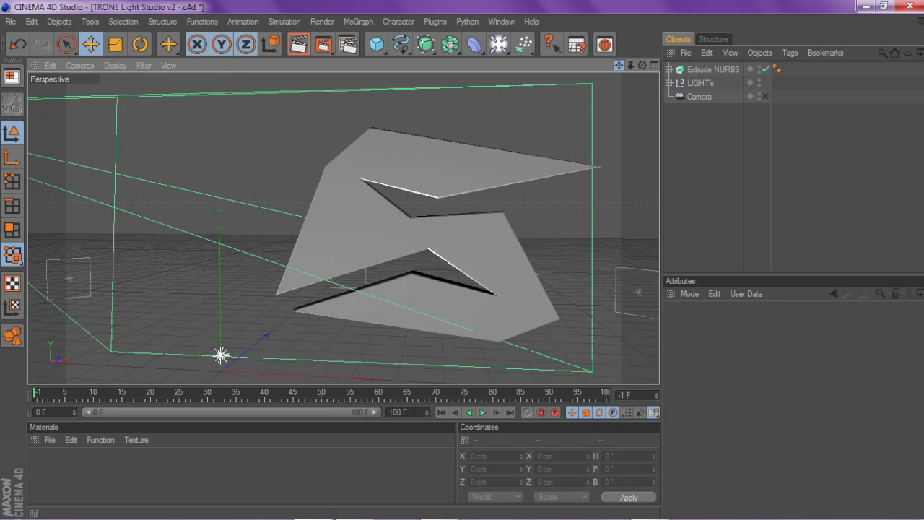
# Step: Draw a freehand spline beside the extruded logo that arches over and curves down like a hook
pyautogui.click(401, 44)
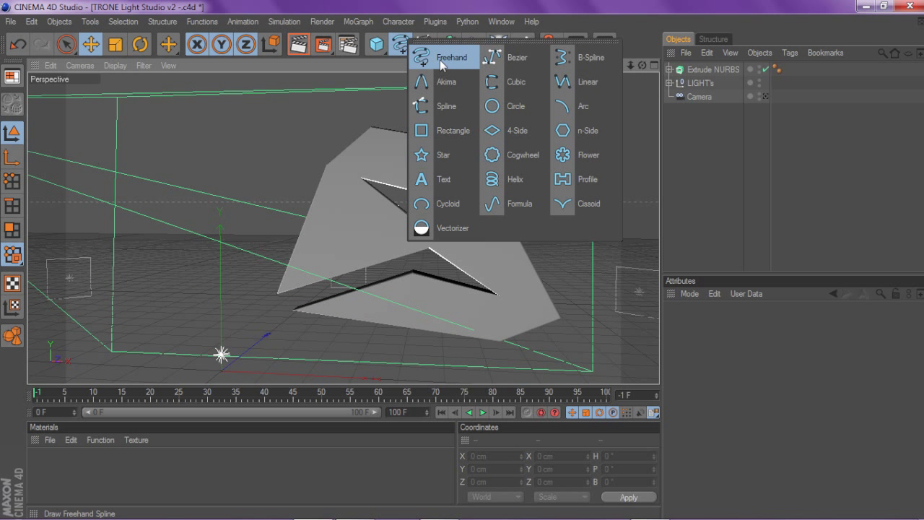
pyautogui.click(441, 63)
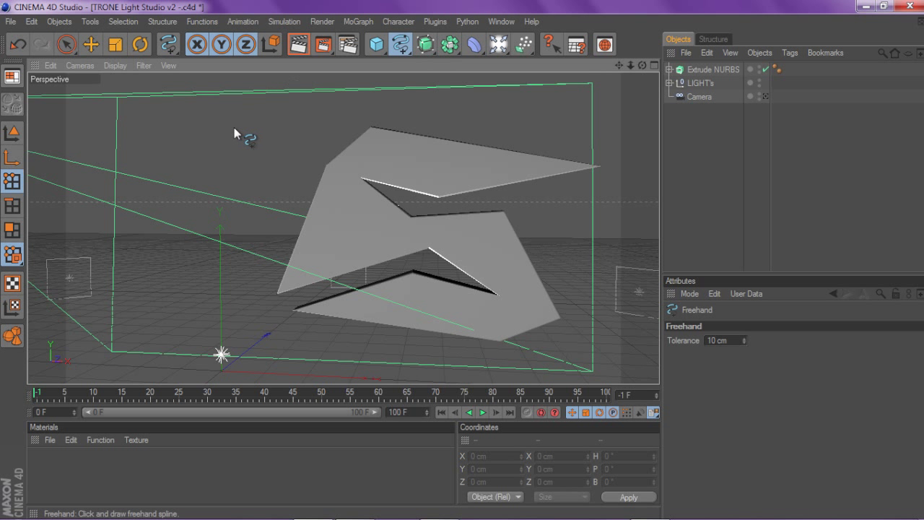
pyautogui.moveTo(228, 130)
pyautogui.mouseDown()
pyautogui.moveTo(272, 103)
pyautogui.moveTo(341, 181)
pyautogui.mouseUp()
pyautogui.hotkey('ctrl', 'z')
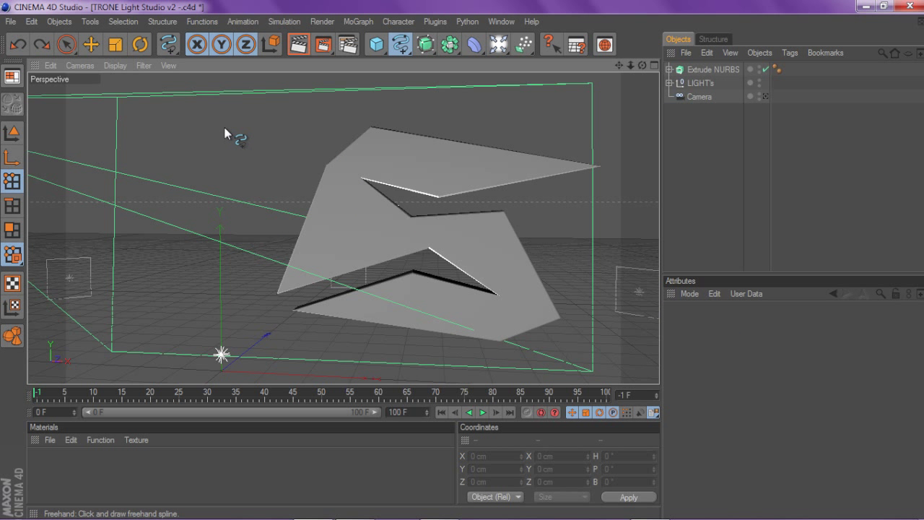
pyautogui.moveTo(200, 138); pyautogui.dragTo(269, 237)
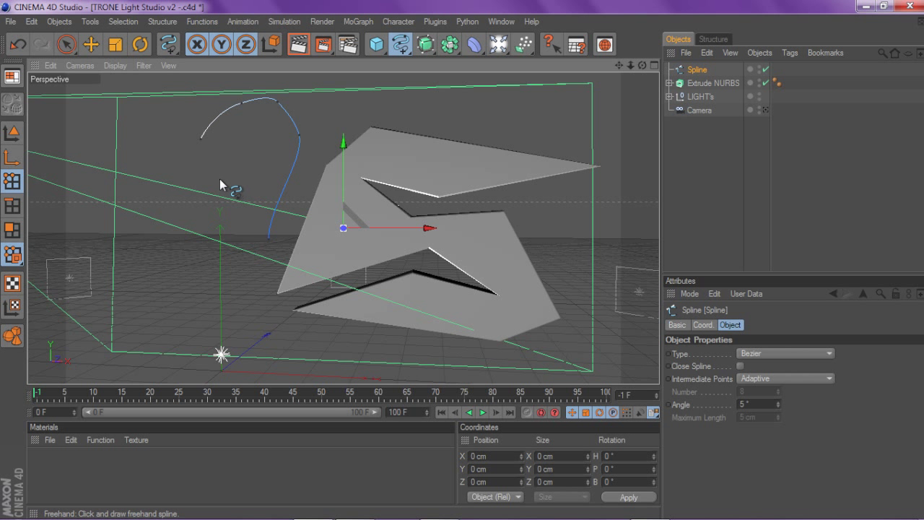
# Step: Add a circle spline and set its radius to 15 cm
pyautogui.click(401, 44)
pyautogui.click(496, 105)
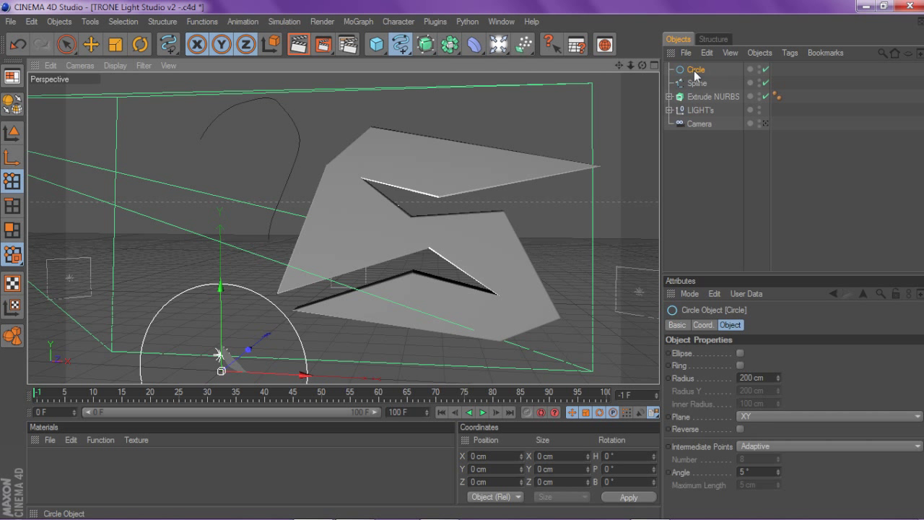
pyautogui.click(754, 378)
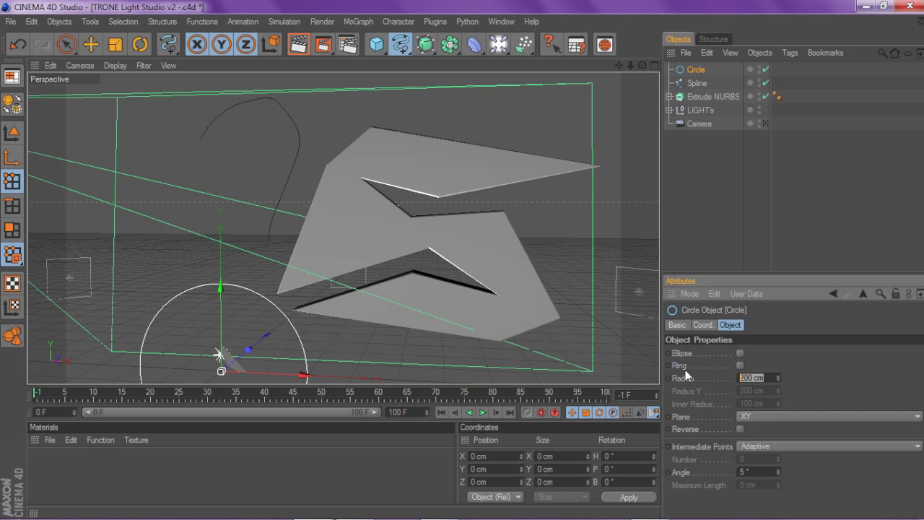
pyautogui.write('15')
pyautogui.press('Return')
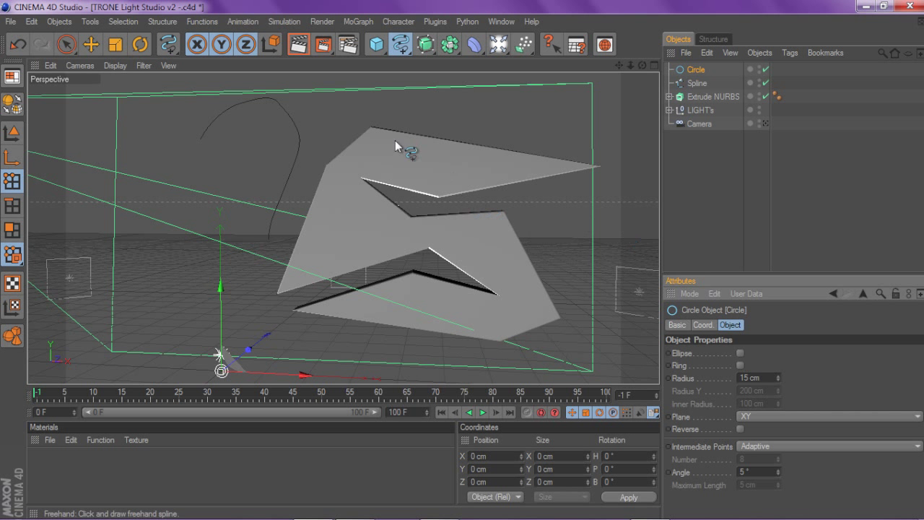
# Step: Add a Sweep NURBS and nest the circle and the freehand spline inside it as profile and path
pyautogui.moveTo(426, 44); pyautogui.dragTo(481, 95)
pyautogui.click(697, 96)
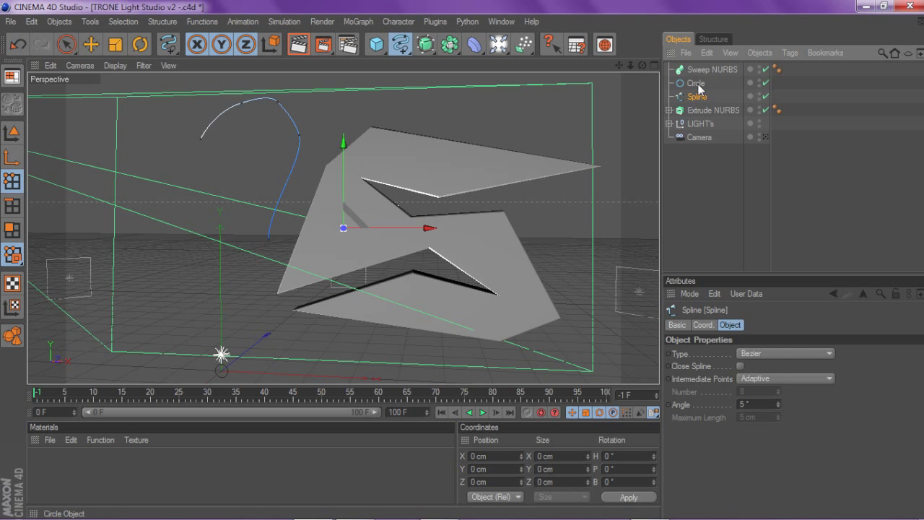
pyautogui.keyDown('ctrl'); pyautogui.click(697, 85); pyautogui.keyUp('ctrl')
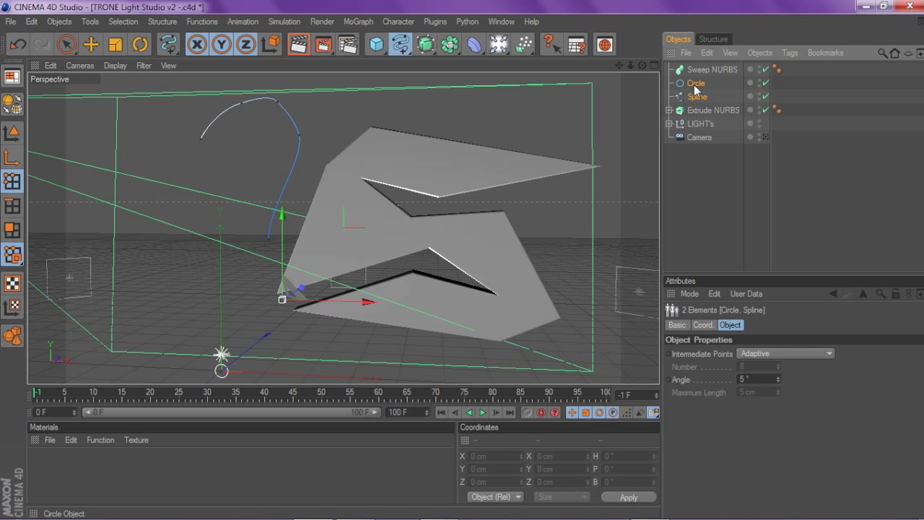
pyautogui.moveTo(697, 85); pyautogui.dragTo(712, 71)
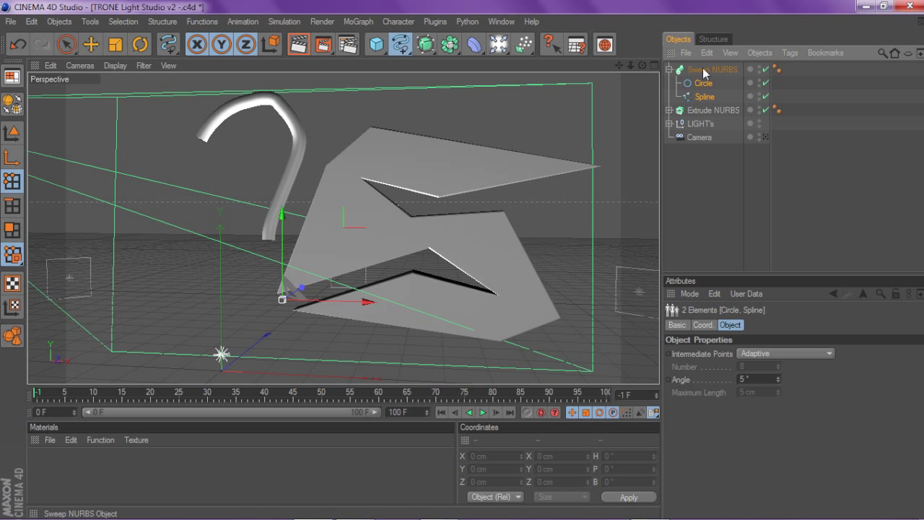
# Step: Taper the Sweep NURBS by setting its End Scale to 0 % and collapse its hierarchy
pyautogui.click(704, 70)
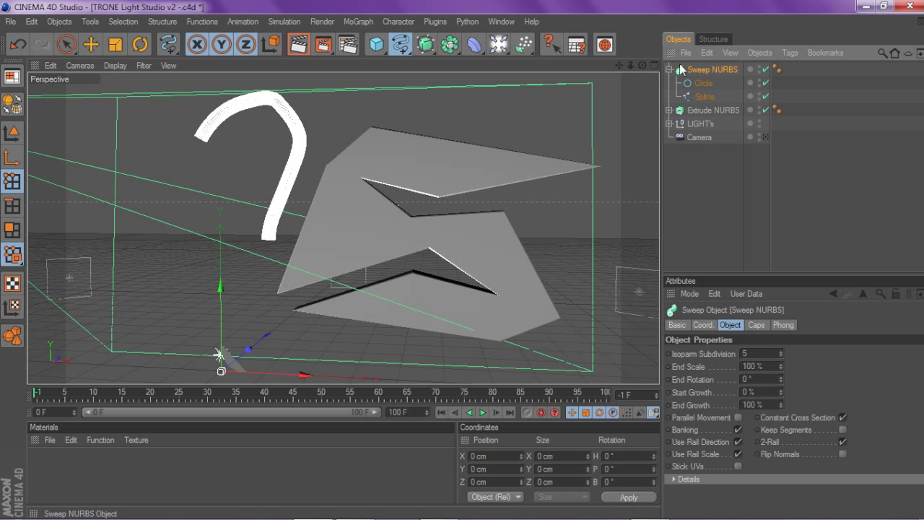
pyautogui.click(773, 366)
pyautogui.press('Return')
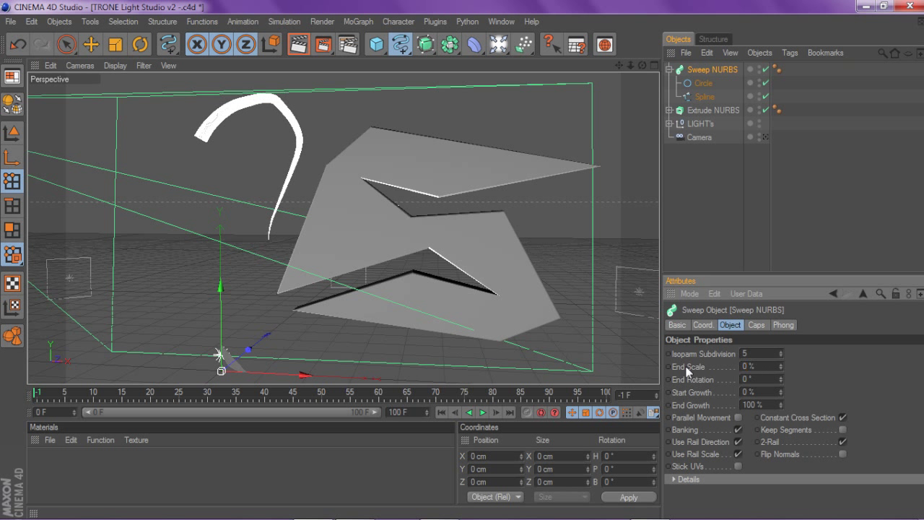
pyautogui.click(667, 72)
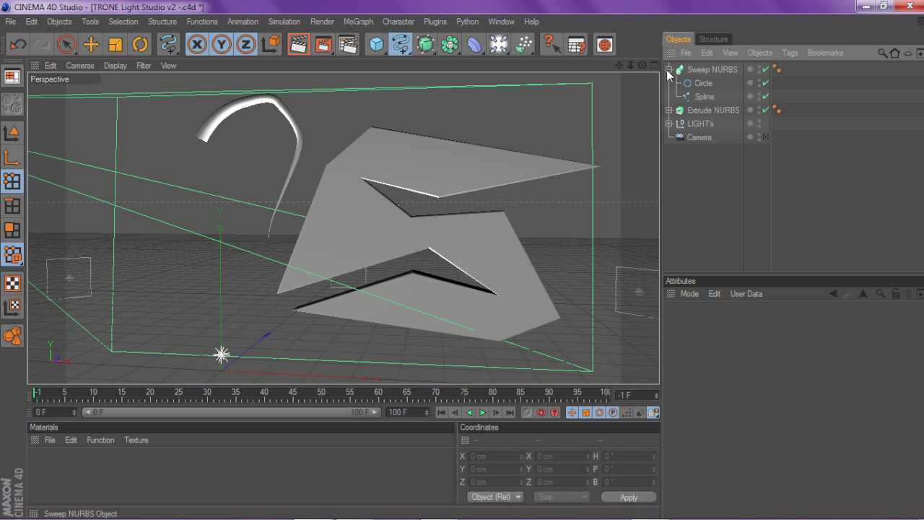
pyautogui.click(669, 70)
pyautogui.click(688, 70)
pyautogui.click(686, 133)
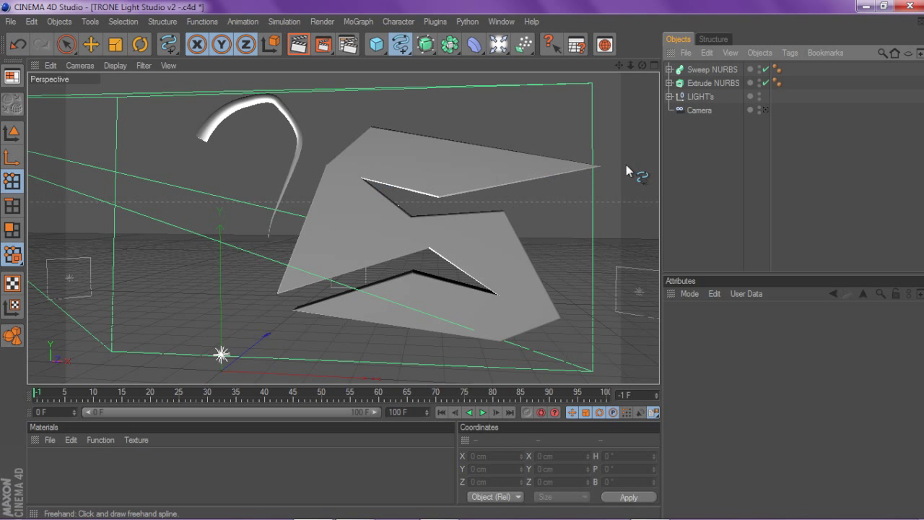
# Step: Move the Sweep NURBS slightly, to about X -9 cm, Y -14 cm and Z -4 cm
pyautogui.click(723, 72)
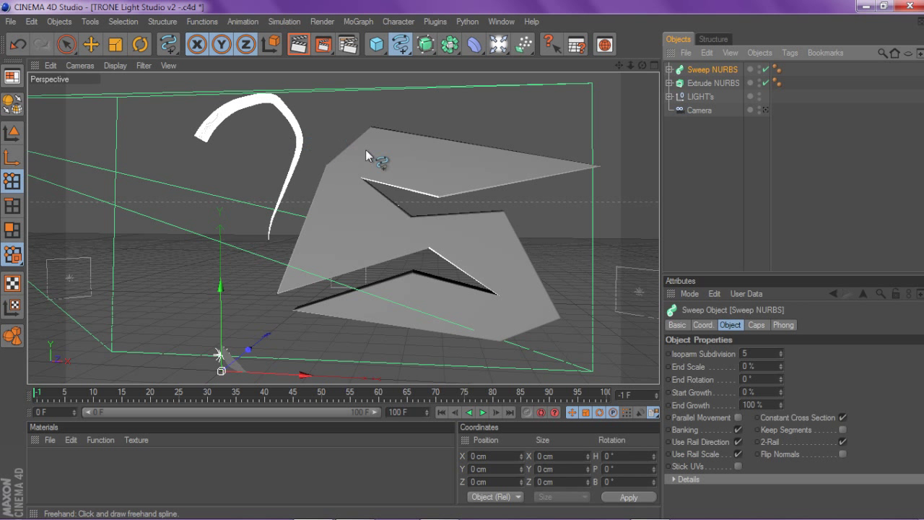
pyautogui.click(91, 44)
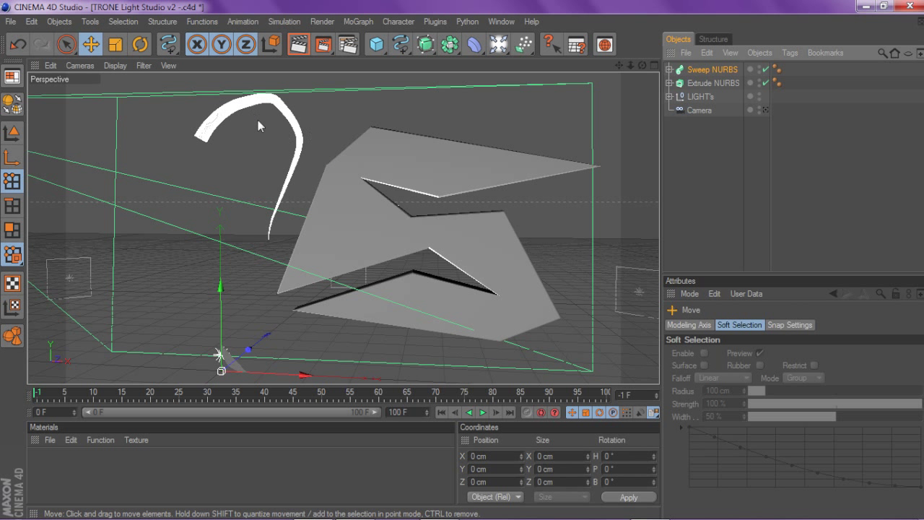
pyautogui.click(427, 93)
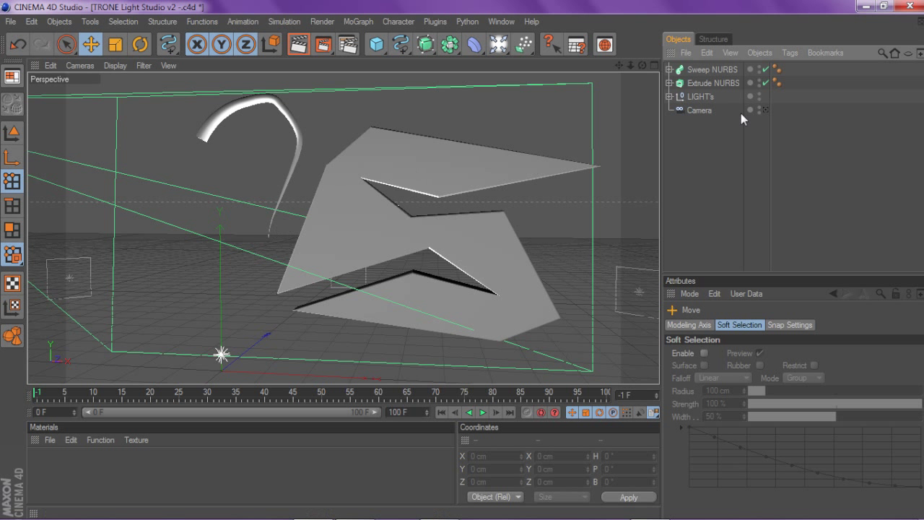
pyautogui.click(704, 69)
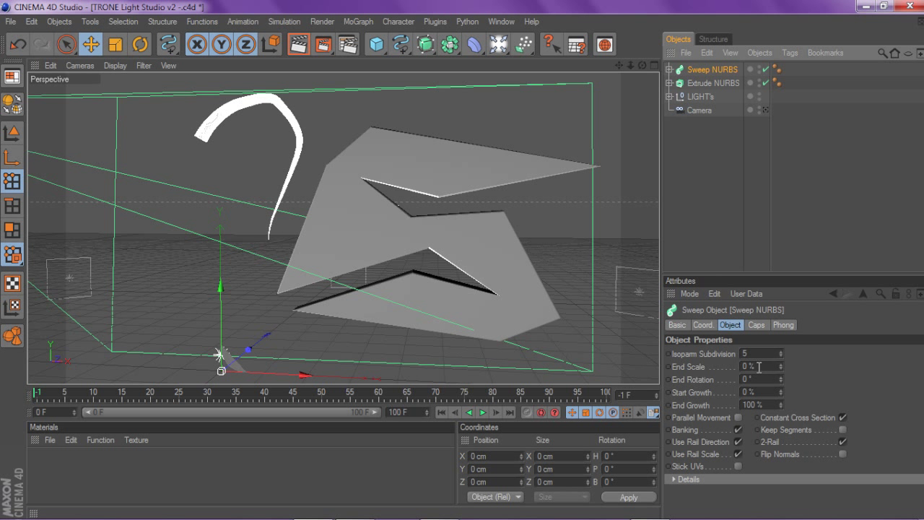
pyautogui.click(472, 115)
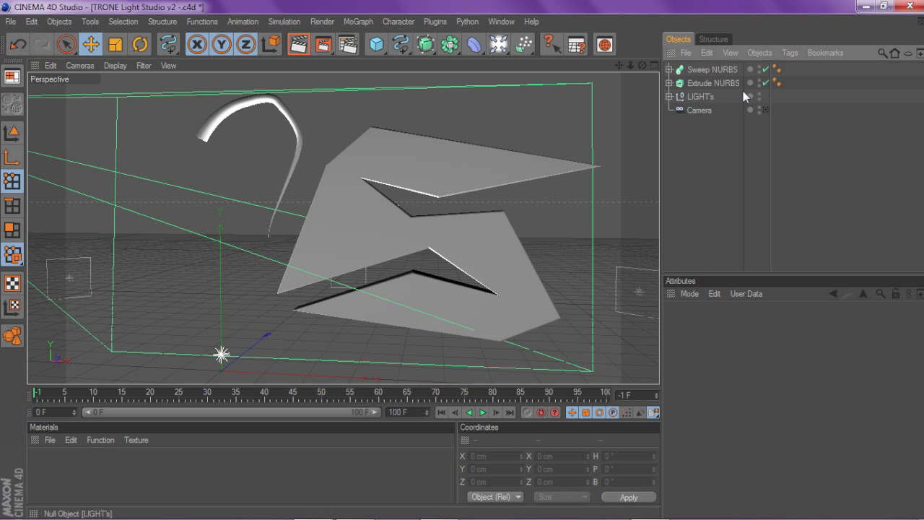
pyautogui.click(711, 70)
pyautogui.moveTo(220, 292); pyautogui.dragTo(221, 277)
pyautogui.moveTo(299, 298); pyautogui.dragTo(223, 156)
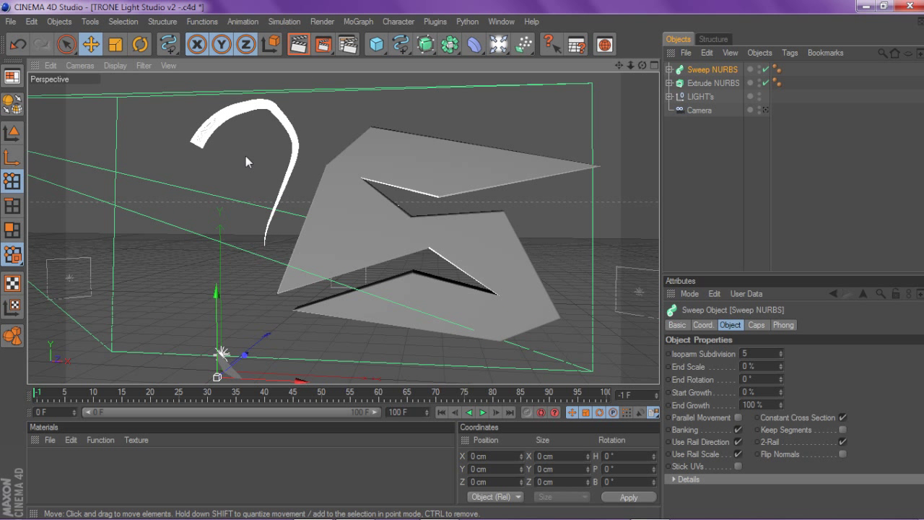
# Step: Move only the sweep's object axis up to its curve, at about X 112 cm and Y 468 cm
pyautogui.click(7, 153)
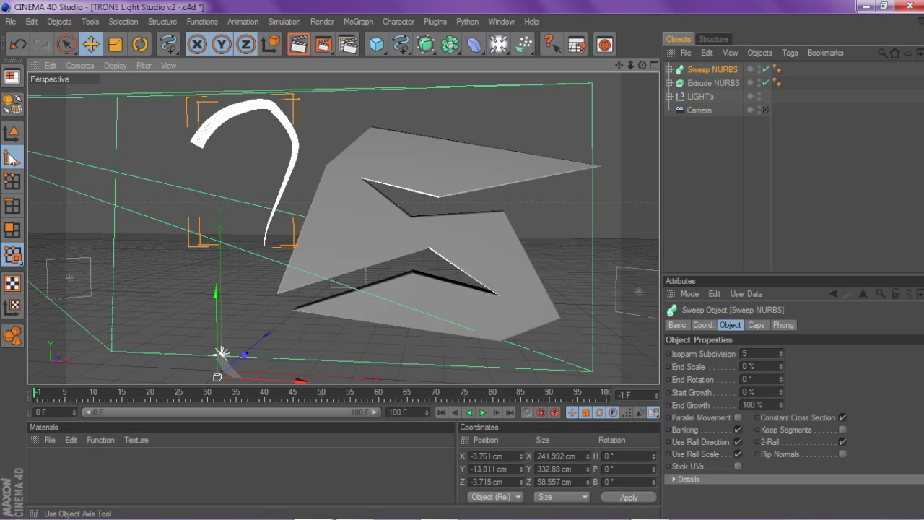
pyautogui.moveTo(217, 307); pyautogui.dragTo(216, 309)
pyautogui.click(12, 132)
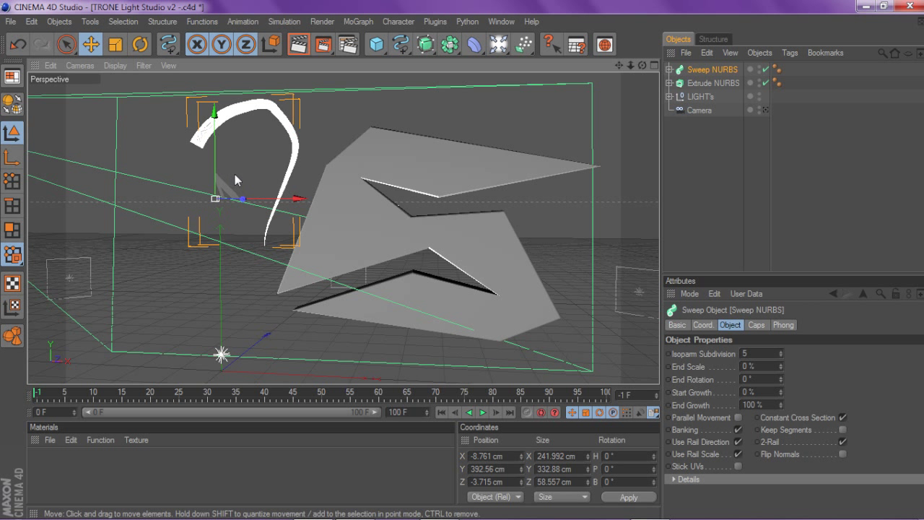
pyautogui.moveTo(291, 200); pyautogui.dragTo(366, 200)
pyautogui.moveTo(293, 159); pyautogui.dragTo(293, 123)
pyautogui.moveTo(339, 163)
pyautogui.mouseDown()
pyautogui.moveTo(317, 163)
pyautogui.moveTo(342, 166)
pyautogui.mouseUp()
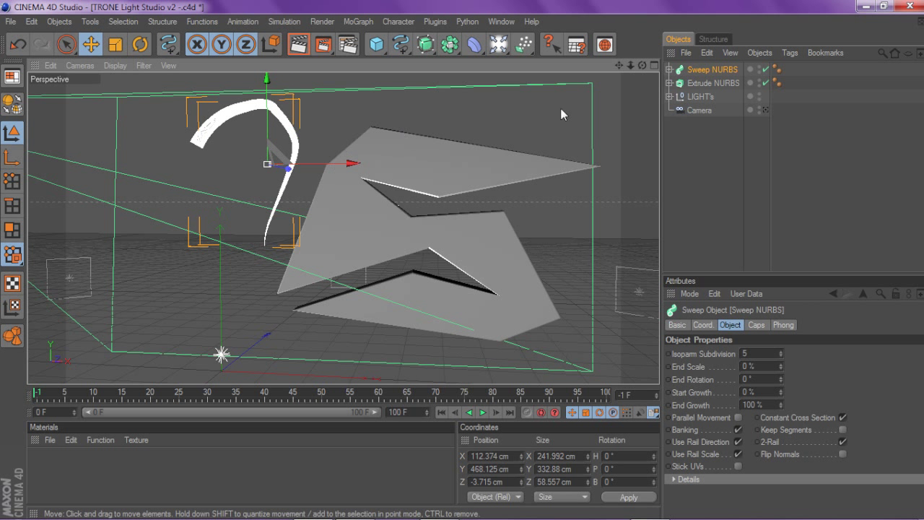
# Step: Move the sweep across to the far end of the logo's upper arm, at about X 801 cm, Y 396 cm and Z -5 cm
pyautogui.moveTo(618, 64); pyautogui.dragTo(536, 67)
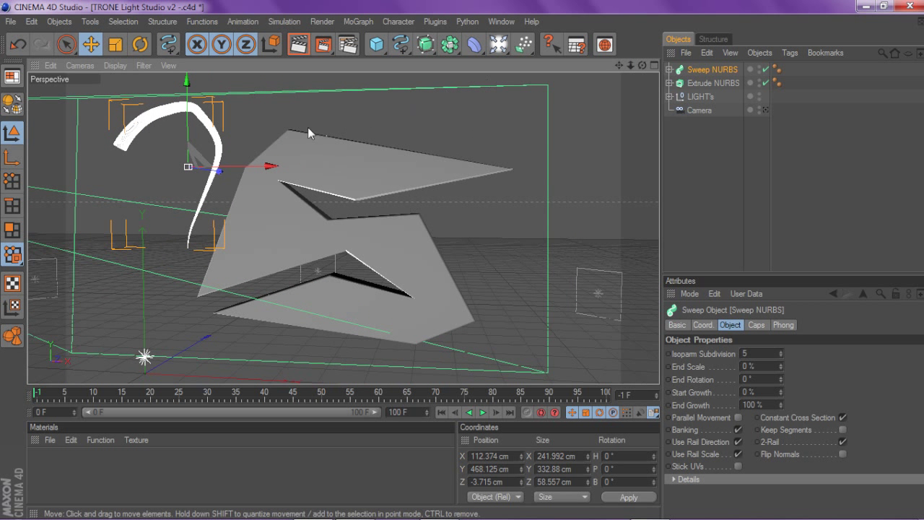
pyautogui.moveTo(307, 127); pyautogui.dragTo(639, 144)
pyautogui.moveTo(645, 65); pyautogui.dragTo(623, 96)
pyautogui.moveTo(474, 194); pyautogui.dragTo(462, 200)
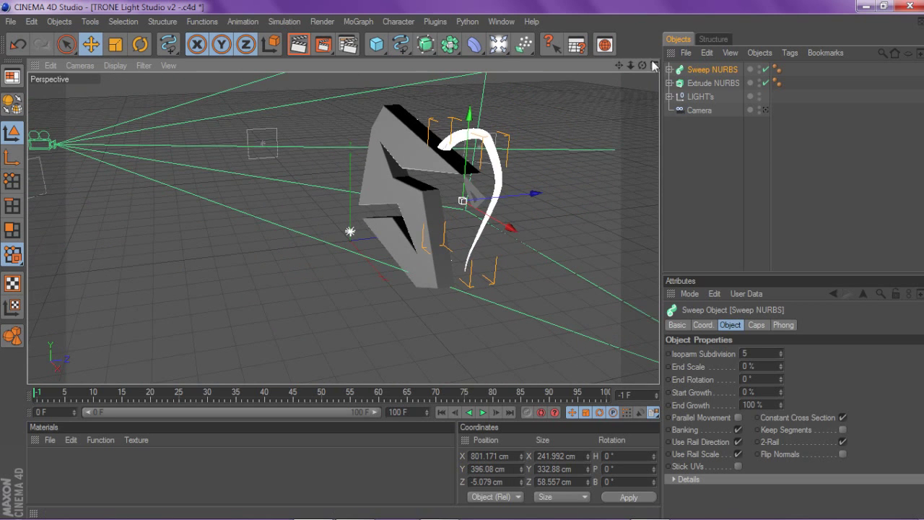
pyautogui.moveTo(642, 65); pyautogui.dragTo(635, 87)
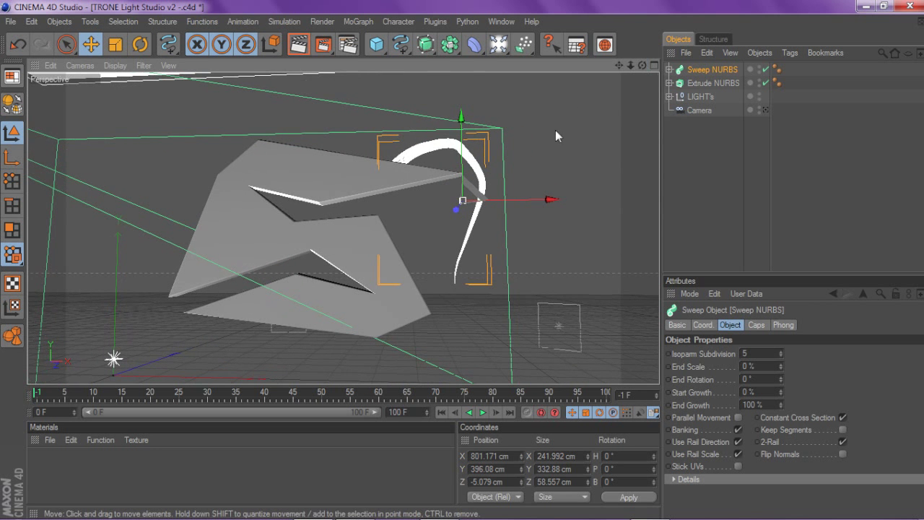
# Step: Duplicate the sweep to about X 678 cm, Y 239 cm and rotate the copy to about H -17.8° and P 176.8°
pyautogui.keyDown('ctrl'); pyautogui.moveTo(555, 132); pyautogui.dragTo(499, 204); pyautogui.keyUp('ctrl')
pyautogui.click(141, 44)
pyautogui.moveTo(373, 246); pyautogui.dragTo(329, 347)
pyautogui.moveTo(433, 303); pyautogui.dragTo(454, 321)
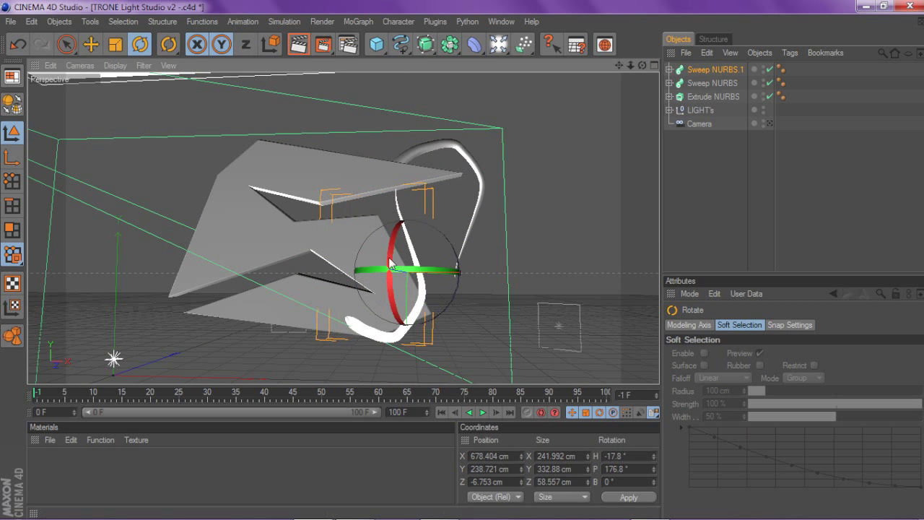
# Step: Copy and paste the rotated sweep and move the new copy up above the logo's upper arm
pyautogui.click(91, 44)
pyautogui.hotkey('ctrl', 'c')
pyautogui.hotkey('ctrl', 'v')
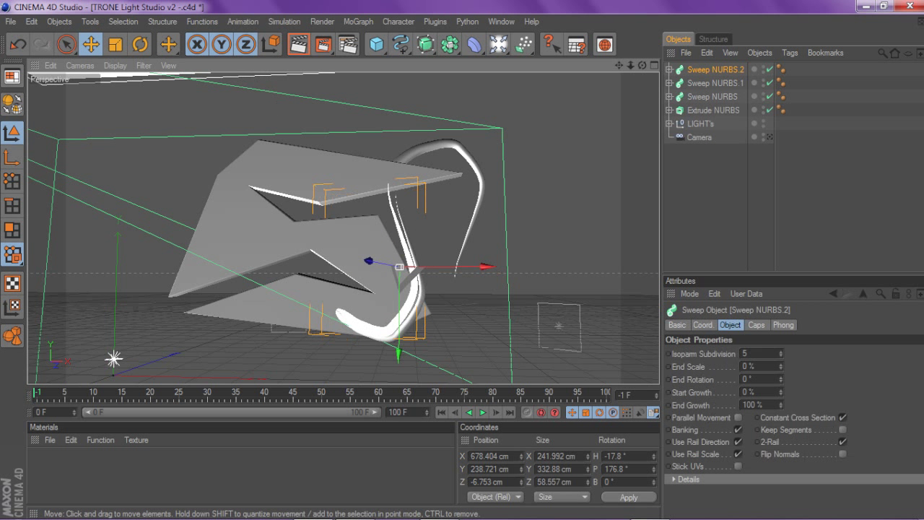
pyautogui.moveTo(395, 261); pyautogui.dragTo(345, 131)
pyautogui.click(511, 158)
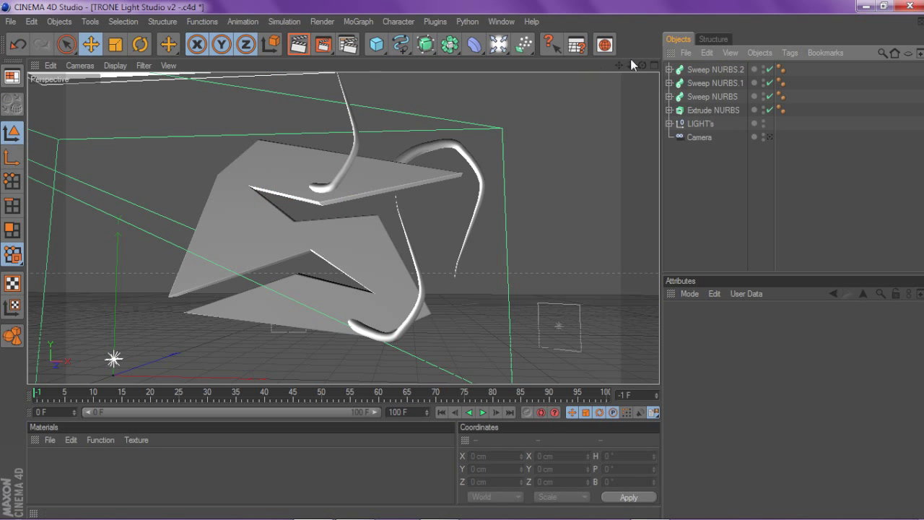
pyautogui.moveTo(618, 65)
pyautogui.mouseDown()
pyautogui.moveTo(662, 99)
pyautogui.moveTo(702, 65)
pyautogui.moveTo(618, 66)
pyautogui.mouseUp()
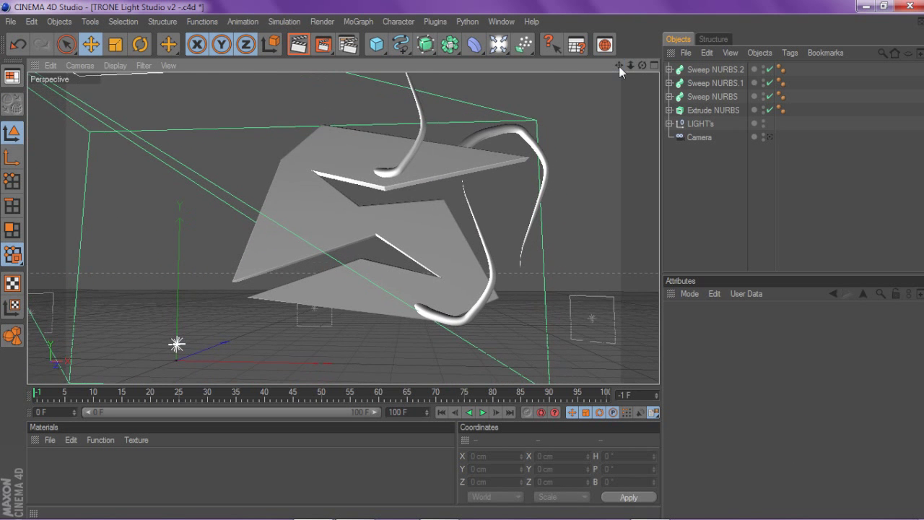
# Step: Draw a tall freehand S-shaped spline in the empty space beside the logo's left side
pyautogui.click(402, 44)
pyautogui.click(449, 59)
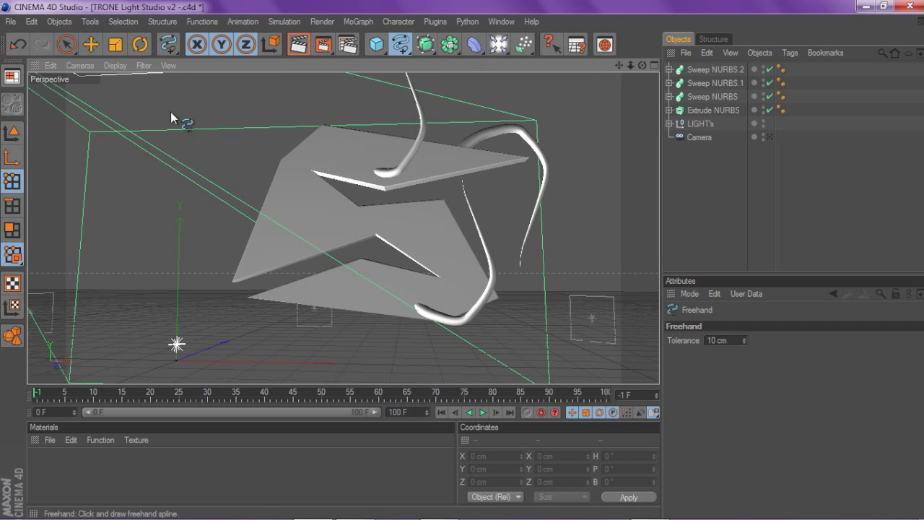
pyautogui.moveTo(135, 118)
pyautogui.mouseDown()
pyautogui.moveTo(173, 171)
pyautogui.moveTo(146, 260)
pyautogui.mouseUp()
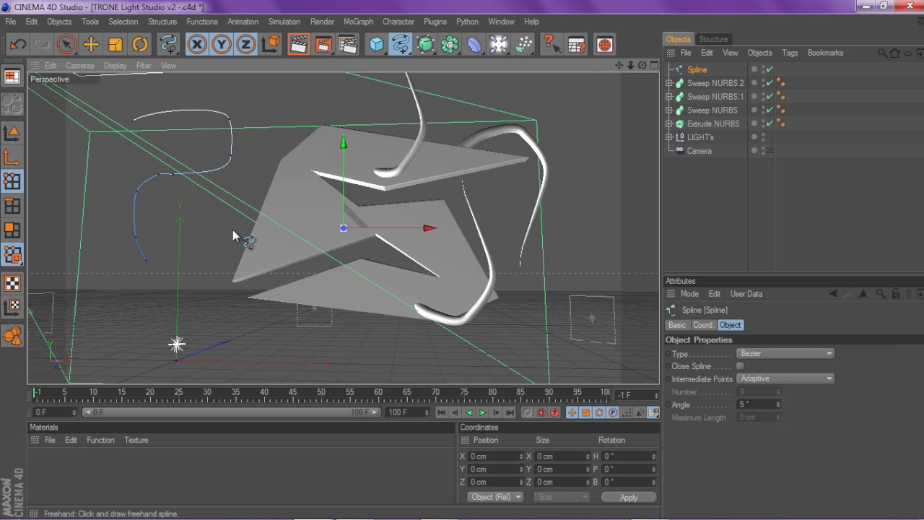
pyautogui.hotkey('ctrl', 'z')
pyautogui.moveTo(162, 105)
pyautogui.mouseDown()
pyautogui.moveTo(182, 258)
pyautogui.moveTo(198, 303)
pyautogui.mouseUp()
# Step: Create a Circle spline and a Sweep NURBS, and nest the circle above the new freehand spline inside the sweep
pyautogui.moveTo(402, 44); pyautogui.dragTo(472, 89)
pyautogui.moveTo(431, 51); pyautogui.dragTo(491, 99)
pyautogui.click(697, 96)
pyautogui.keyDown('shift'); pyautogui.click(695, 83); pyautogui.keyUp('shift')
pyautogui.moveTo(695, 83); pyautogui.dragTo(703, 73)
# Step: Set the radius of the new sweep's profile circle to 15 cm
pyautogui.click(701, 83)
pyautogui.doubleClick(754, 377)
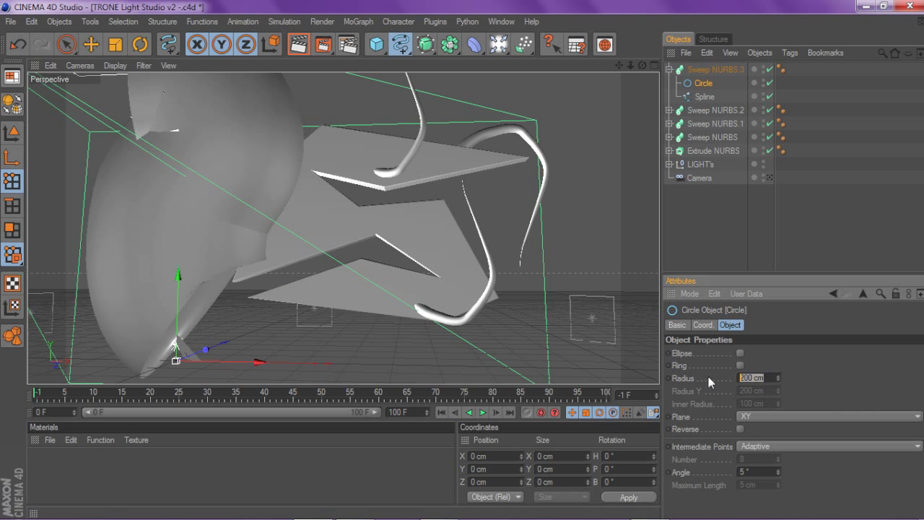
pyautogui.write('14')
pyautogui.press('Return')
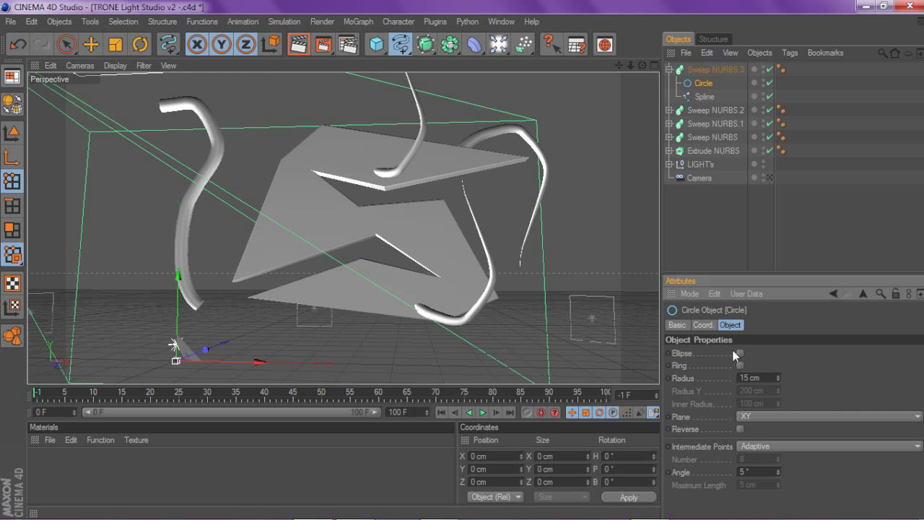
# Step: Taper the new sweep to a point by setting its End Scale to 0%
pyautogui.click(707, 70)
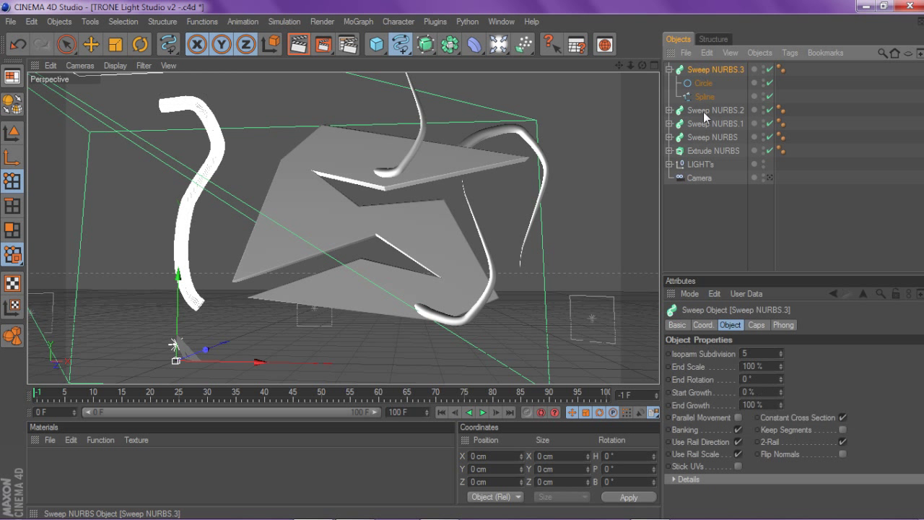
pyautogui.doubleClick(754, 366)
pyautogui.write('0')
pyautogui.press('Return')
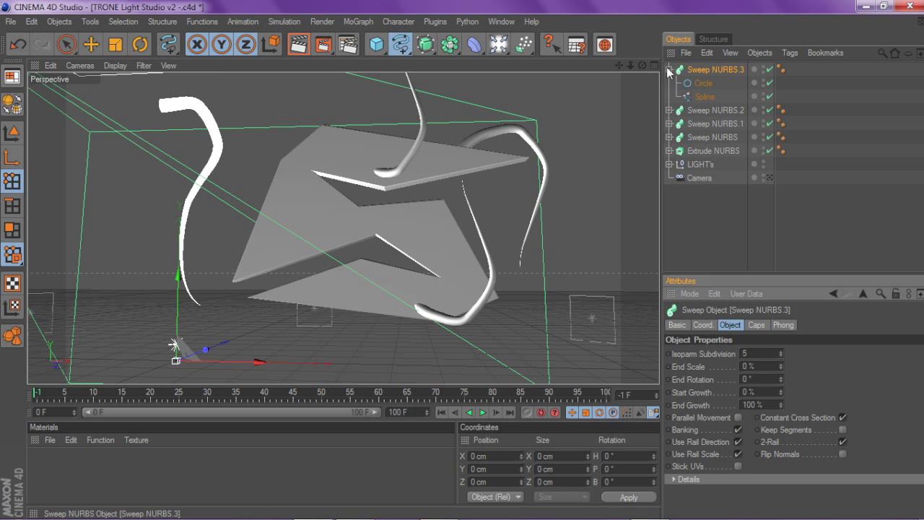
# Step: Collapse the new sweep's hierarchy and move only its object axis up to the middle of its curve
pyautogui.click(670, 70)
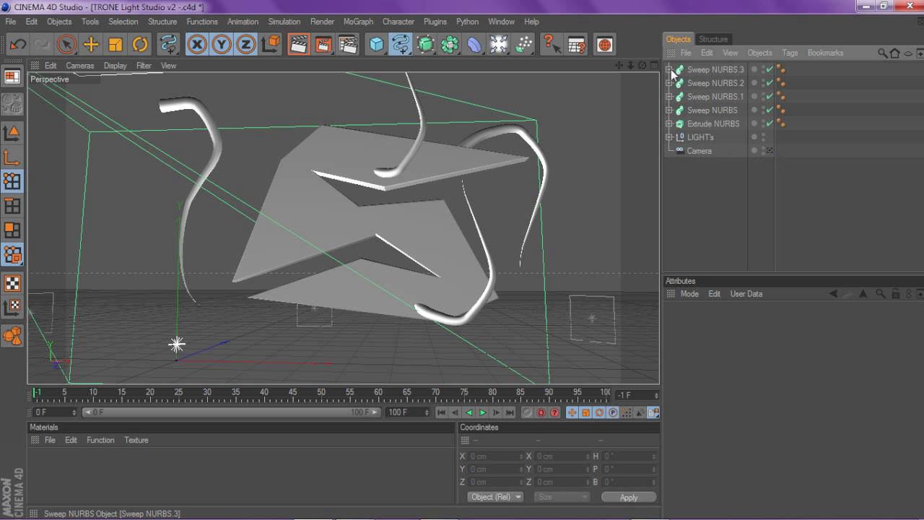
pyautogui.click(91, 44)
pyautogui.moveTo(177, 277); pyautogui.dragTo(182, 109)
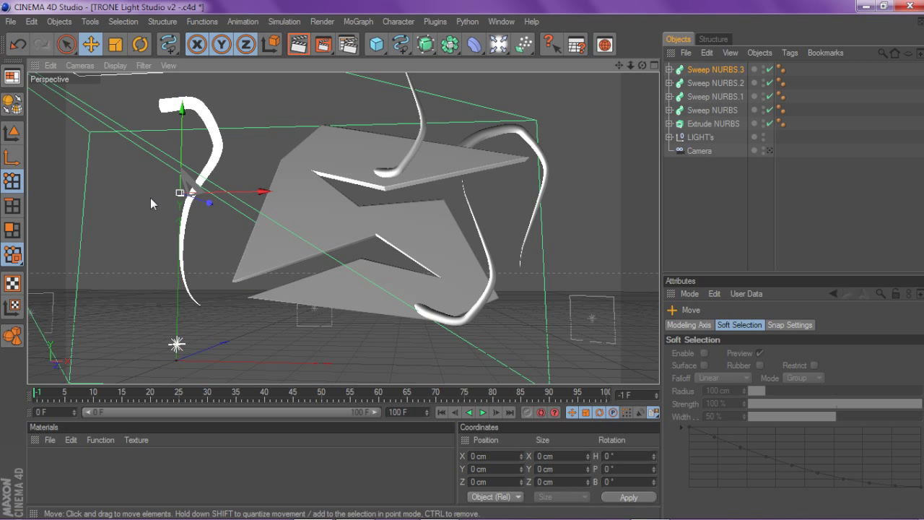
# Step: Rotate the new sweep so its thick curled end faces the logo and its thin tail slants down and away
pyautogui.click(141, 44)
pyautogui.moveTo(131, 186); pyautogui.dragTo(66, 176)
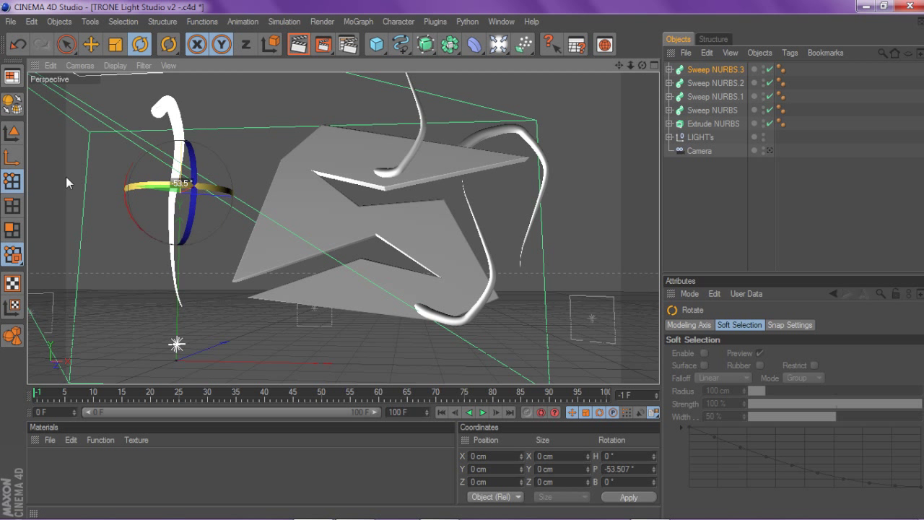
pyautogui.hotkey('ctrl', 'z')
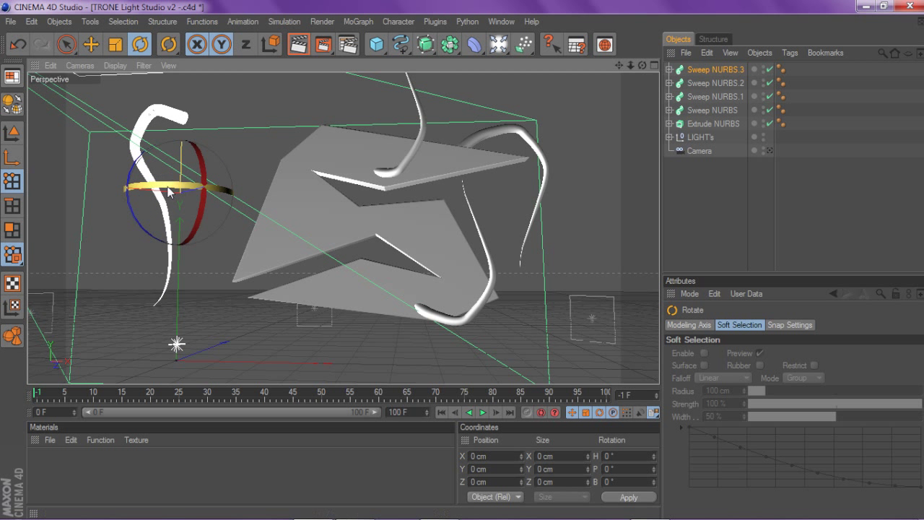
pyautogui.moveTo(163, 172); pyautogui.dragTo(147, 202)
pyautogui.moveTo(133, 152); pyautogui.dragTo(95, 82)
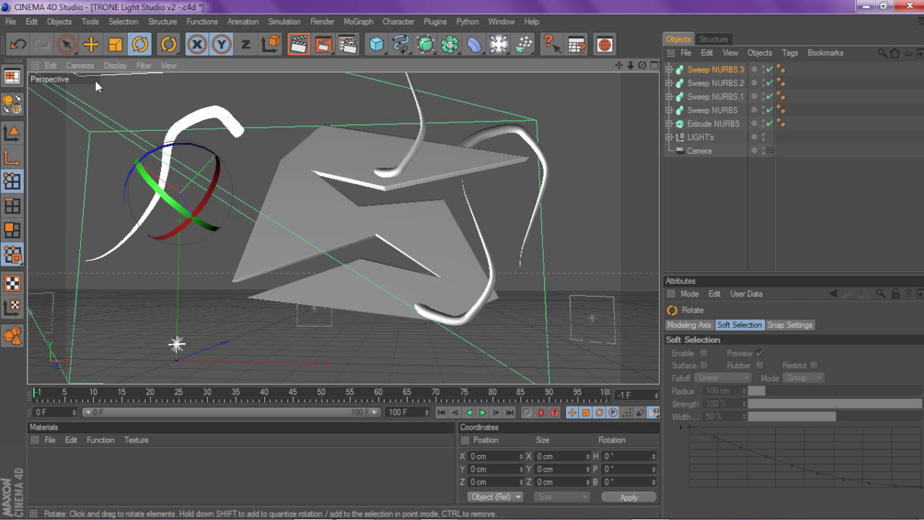
# Step: Move the rotated sweep down and across so its thick end overlaps the logo's left edge, and deselect it
pyautogui.click(91, 44)
pyautogui.moveTo(181, 192); pyautogui.dragTo(256, 274)
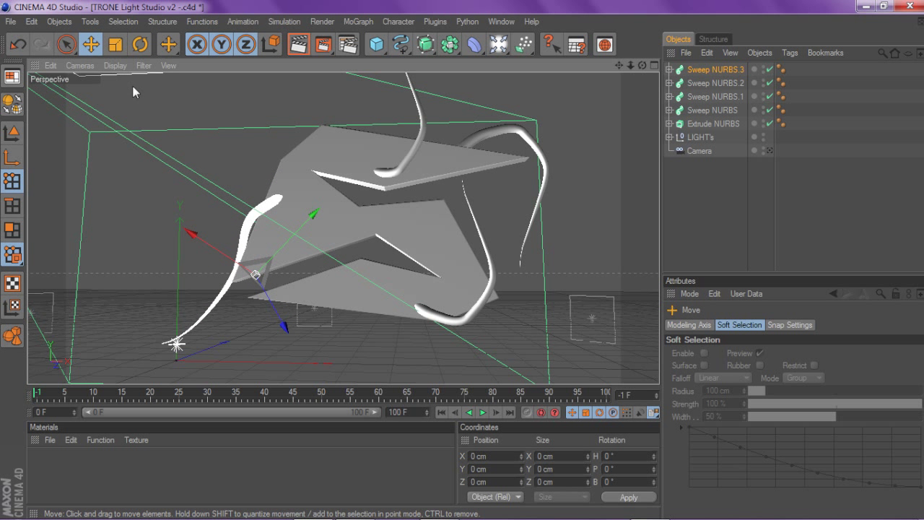
pyautogui.click(719, 210)
pyautogui.scroll(-2, 555, 122)
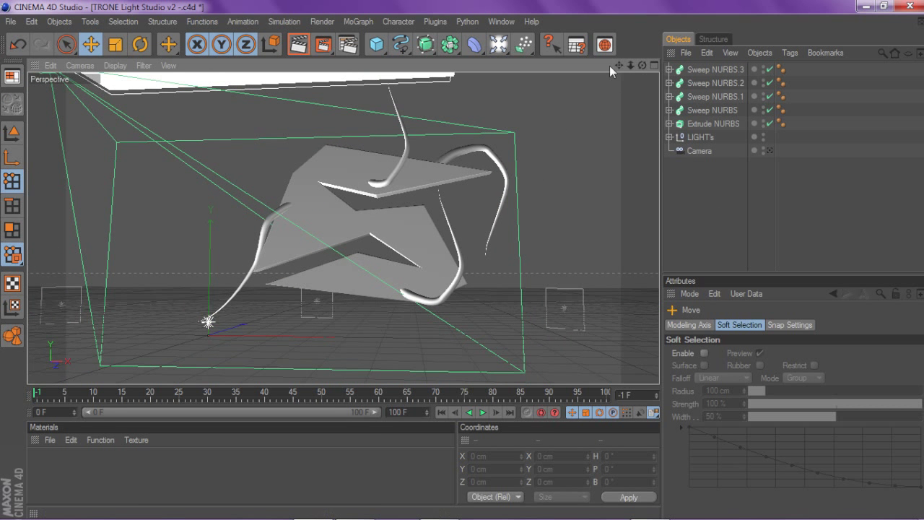
pyautogui.moveTo(618, 65)
pyautogui.mouseDown()
pyautogui.moveTo(619, 80)
pyautogui.moveTo(620, 65)
pyautogui.mouseUp()
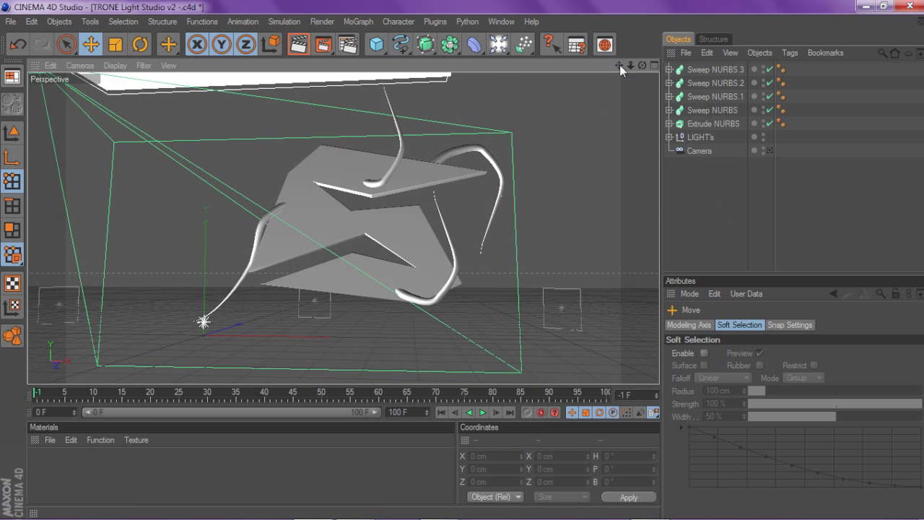